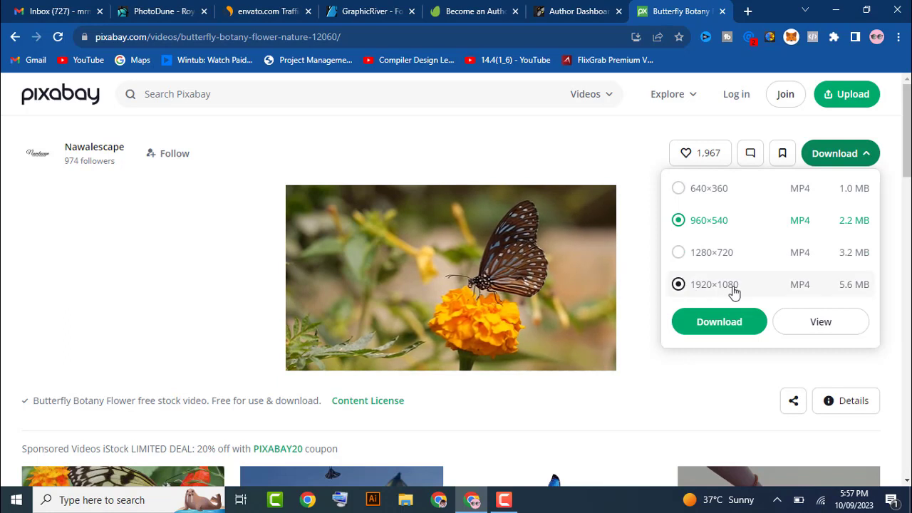
Choose the 1920×1080 MP4 version of the butterfly video for download and sign in to Pixabay with Google
{"action": "left_click", "coordinate": [734, 291]}
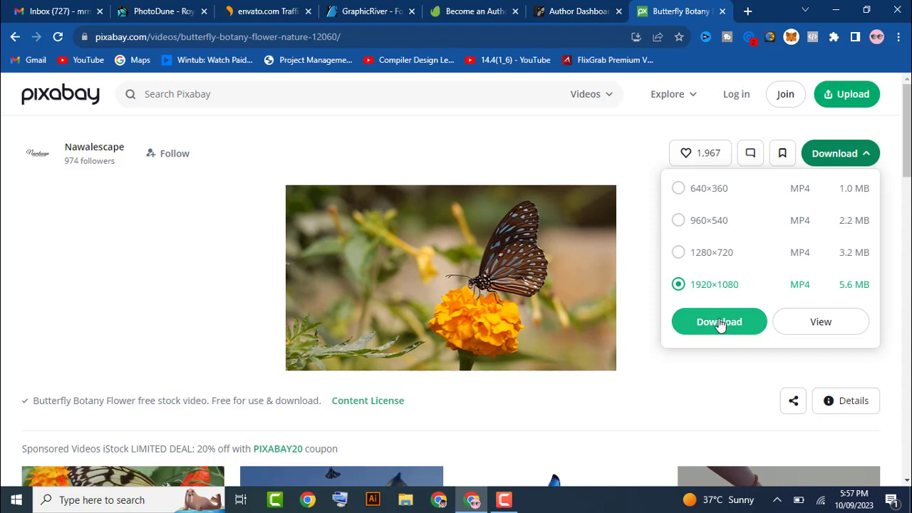
{"action": "left_click", "coordinate": [719, 323]}
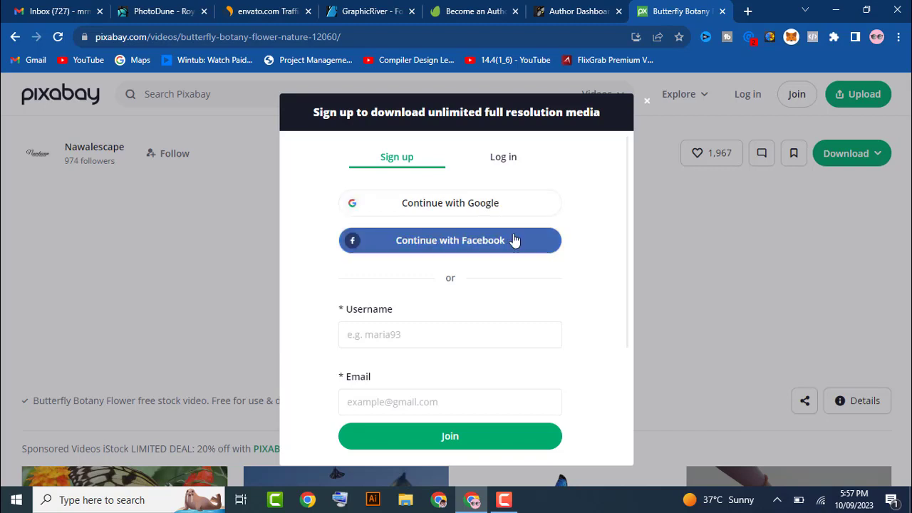
{"action": "left_click", "coordinate": [493, 204]}
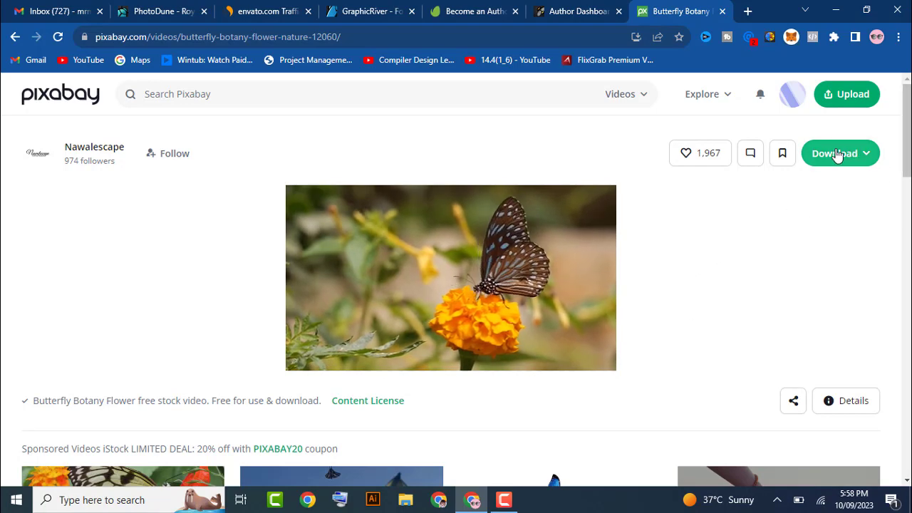
Download the butterfly video and check it in the browser's recent downloads
{"action": "left_click", "coordinate": [838, 155]}
{"action": "left_click", "coordinate": [704, 323]}
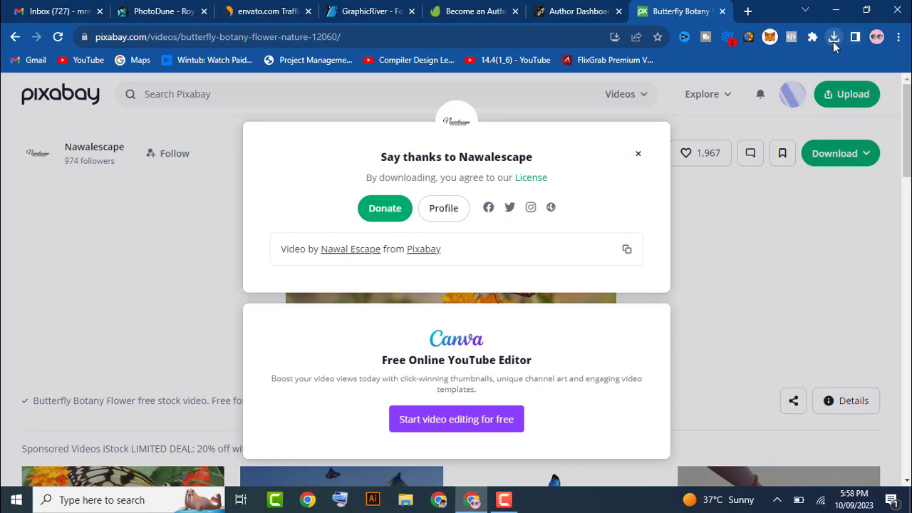
{"action": "left_click", "coordinate": [834, 38]}
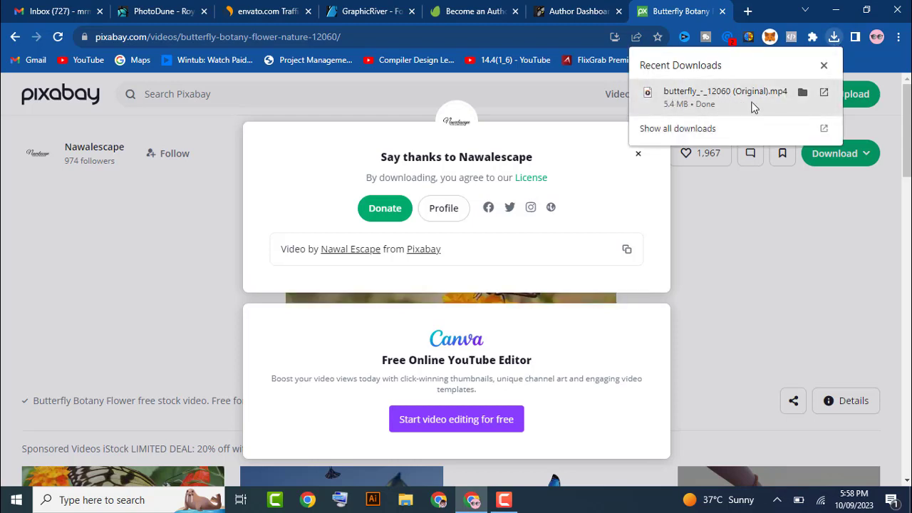
{"action": "left_click", "coordinate": [839, 41]}
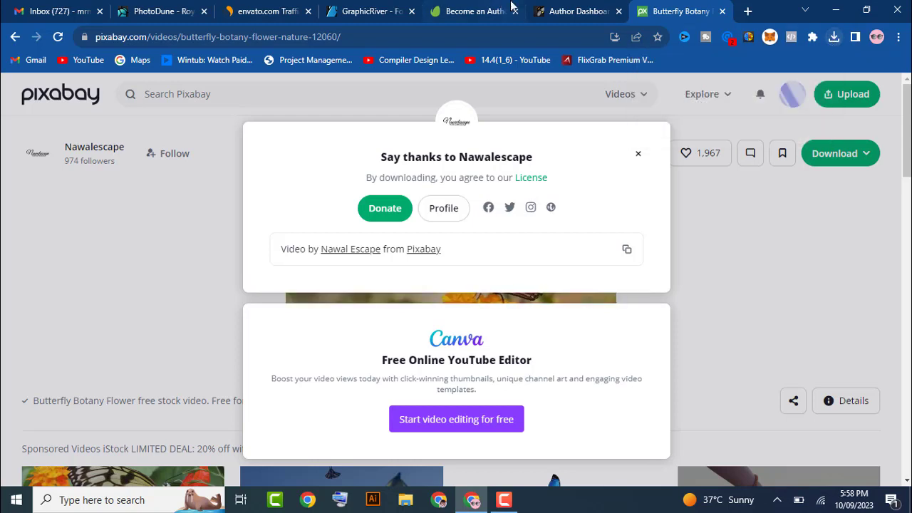
Switch to the VideoHive author dashboard and start uploading a first item in the Motion Graphics category
{"action": "left_click", "coordinate": [555, 9]}
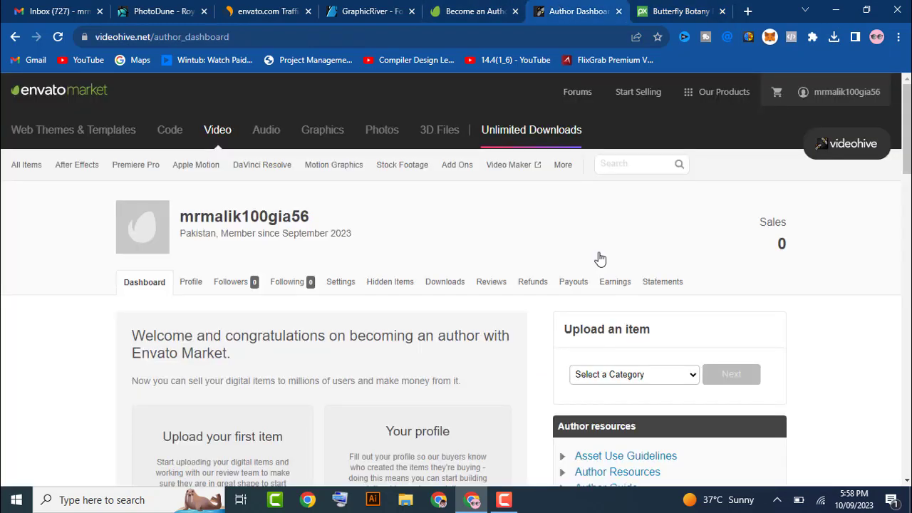
{"action": "left_click_drag", "start_coordinate": [904, 141], "coordinate": [904, 199]}
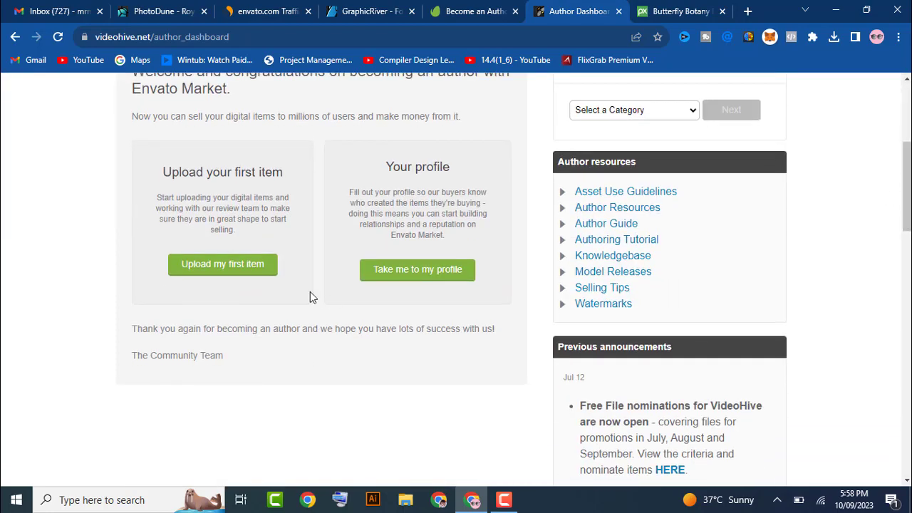
{"action": "left_click", "coordinate": [236, 265]}
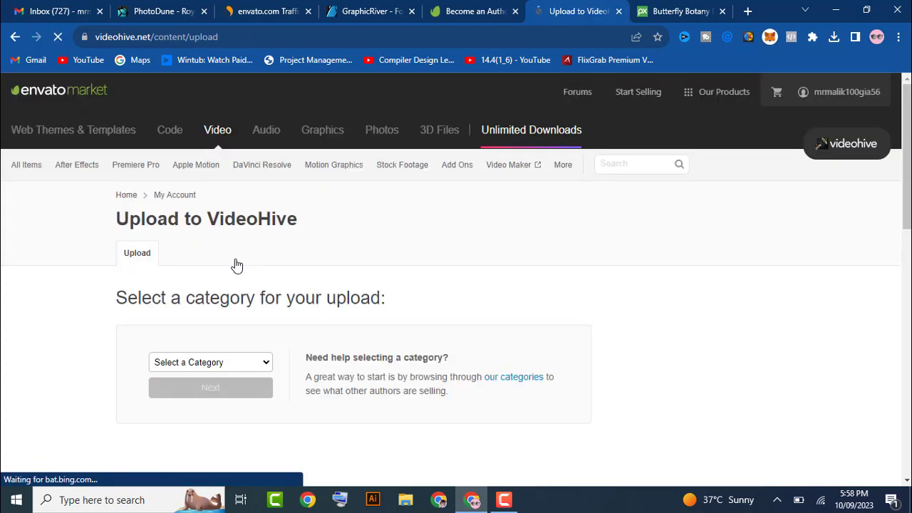
{"action": "scroll", "coordinate": [456, 285], "scroll_direction": "down", "scroll_amount": 2}
{"action": "left_click", "coordinate": [236, 261]}
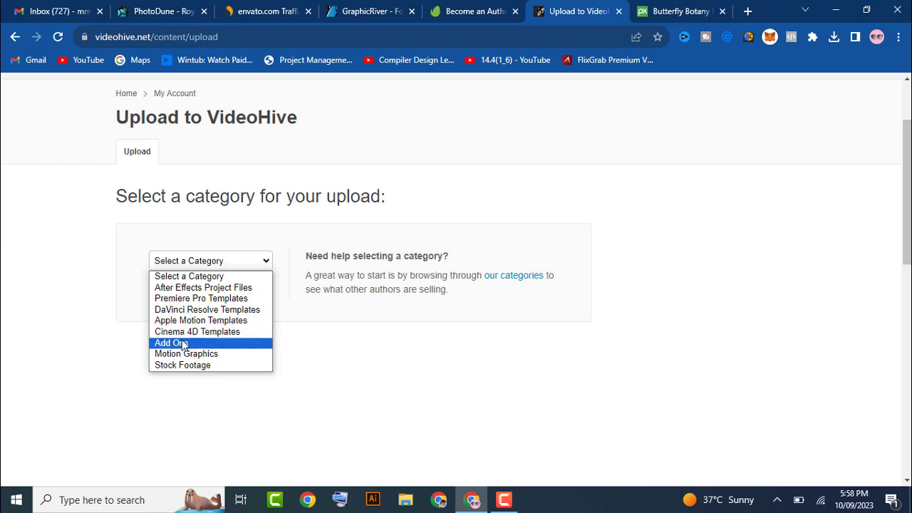
{"action": "left_click", "coordinate": [217, 358]}
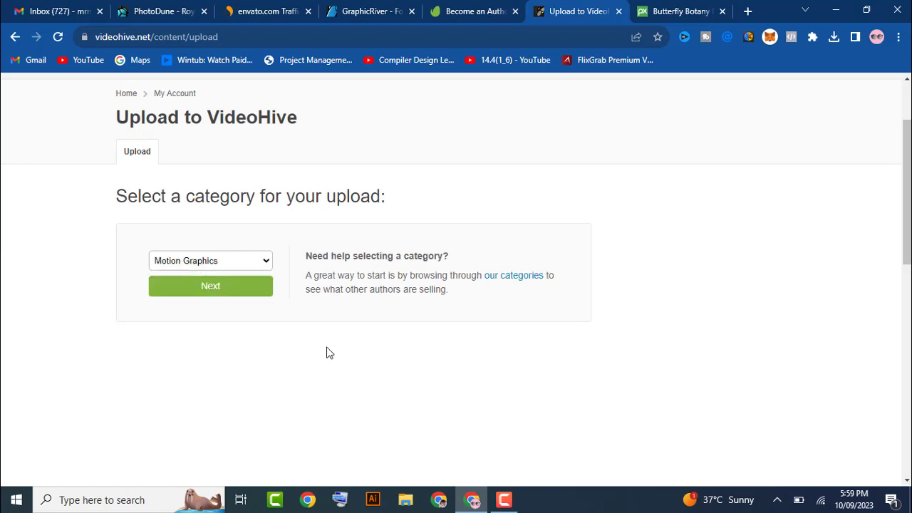
{"action": "left_click", "coordinate": [260, 299]}
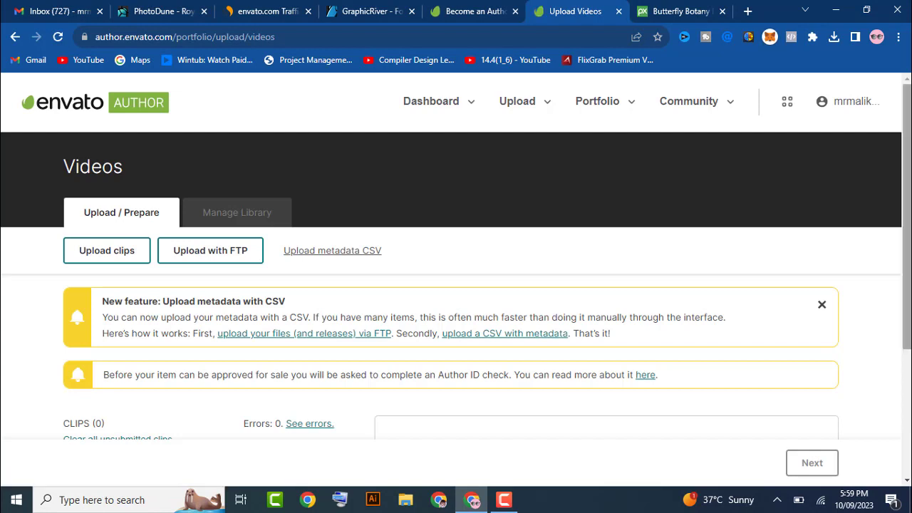
Upload the clip butterfly_-_12060 (Original).mp4 from the Downloads folder
{"action": "scroll", "coordinate": [457, 285], "scroll_direction": "down", "scroll_amount": 1}
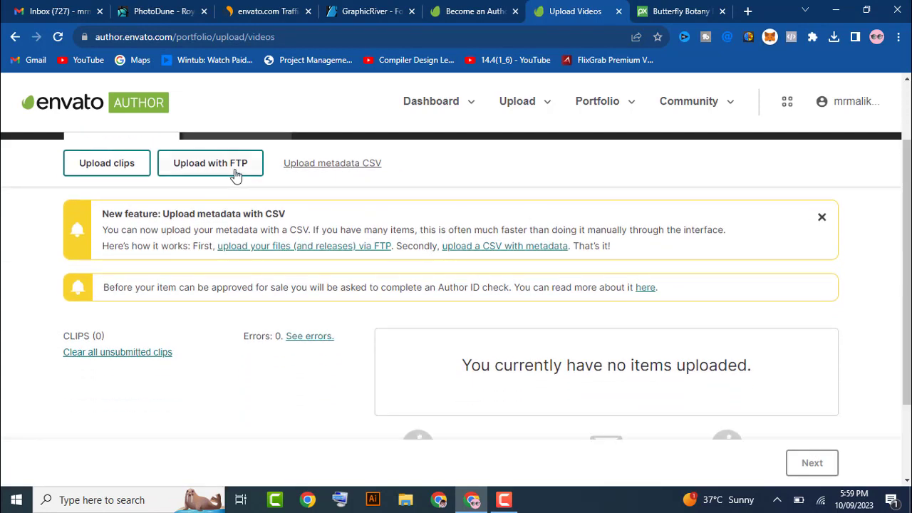
{"action": "left_click", "coordinate": [125, 173]}
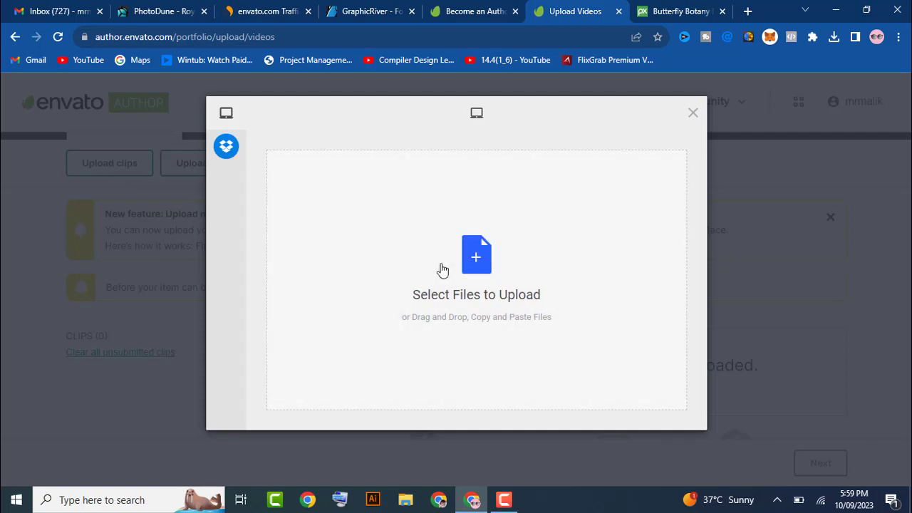
{"action": "left_click", "coordinate": [479, 278]}
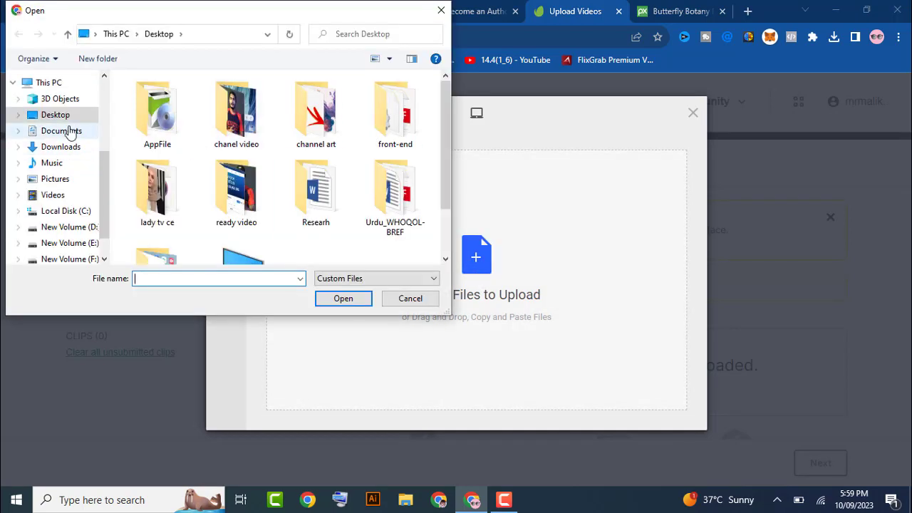
{"action": "left_click", "coordinate": [60, 147]}
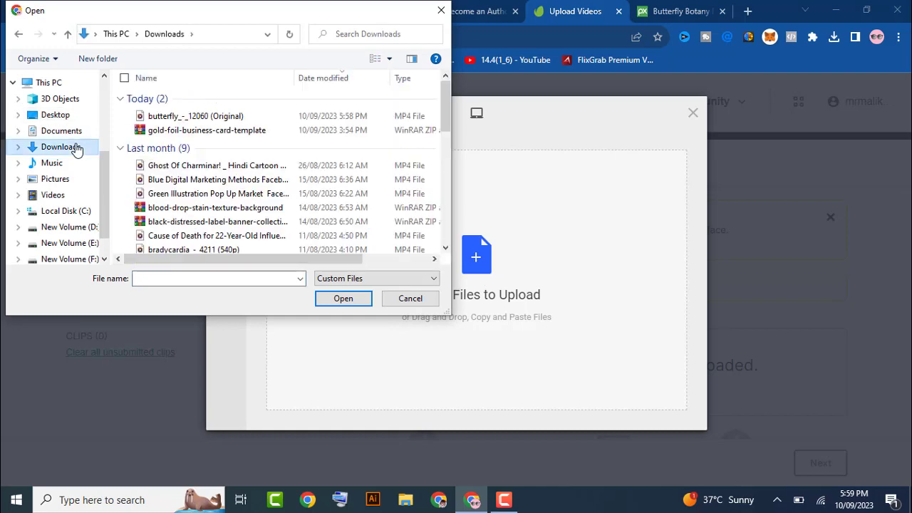
{"action": "double_click", "coordinate": [185, 119]}
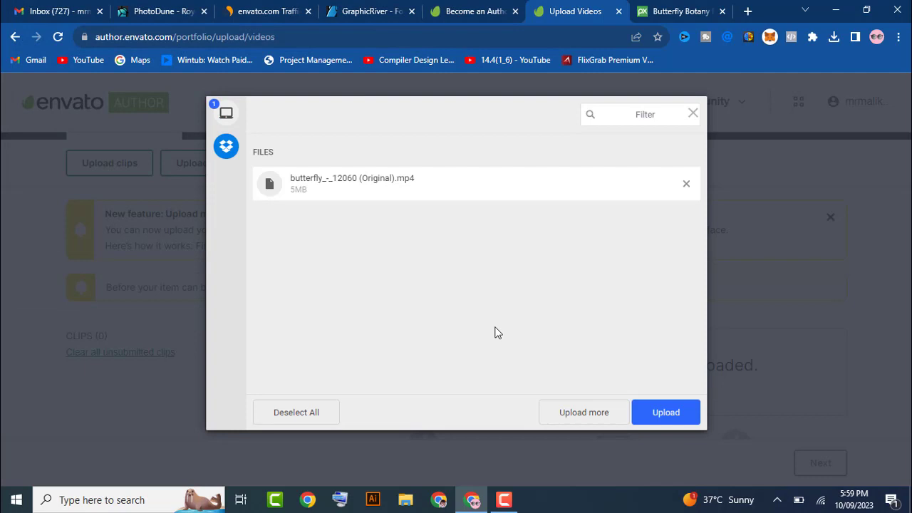
{"action": "left_click", "coordinate": [656, 418]}
{"action": "left_click", "coordinate": [659, 421]}
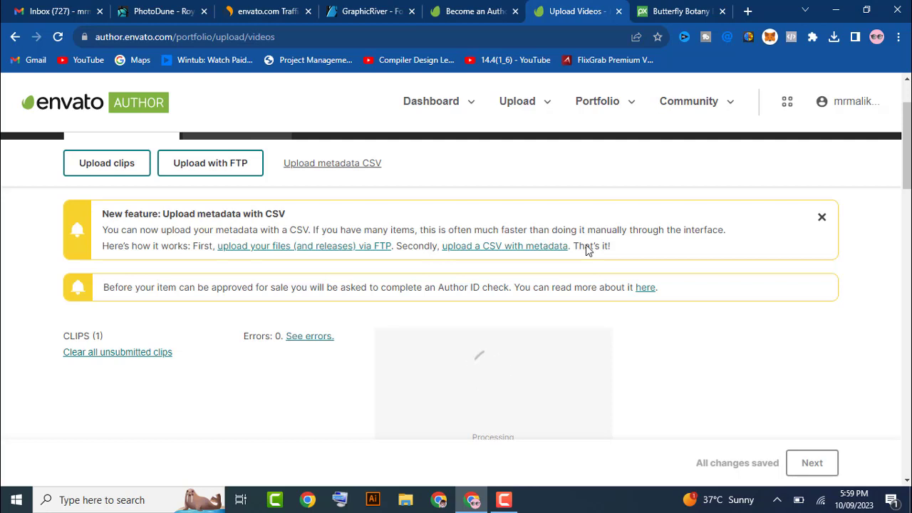
Shorten the uploaded clip's title to Butterfly
{"action": "scroll", "coordinate": [456, 285], "scroll_direction": "down", "scroll_amount": 2}
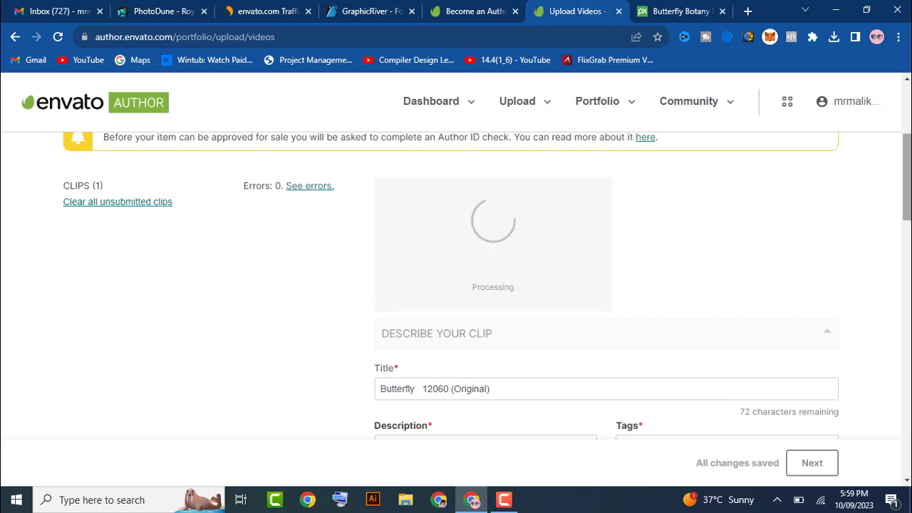
{"action": "scroll", "coordinate": [456, 285], "scroll_direction": "down", "scroll_amount": 1}
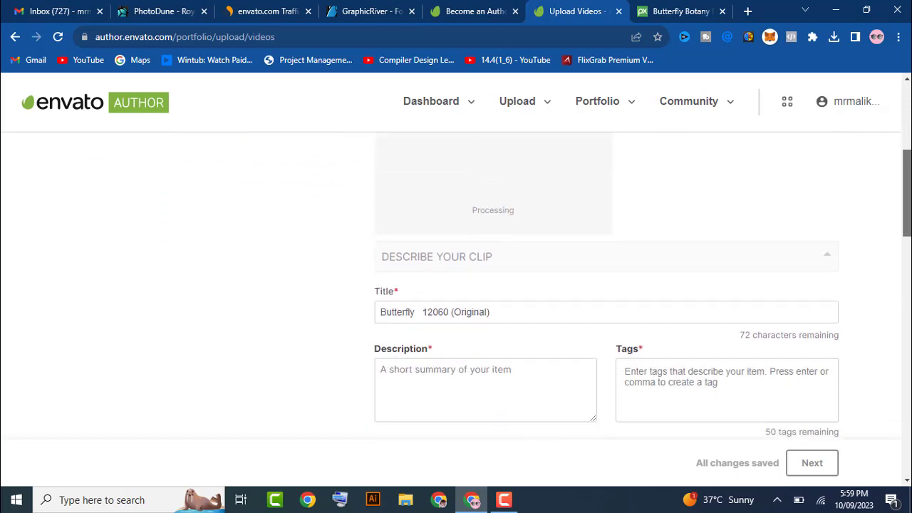
{"action": "scroll", "coordinate": [456, 285], "scroll_direction": "down", "scroll_amount": 1}
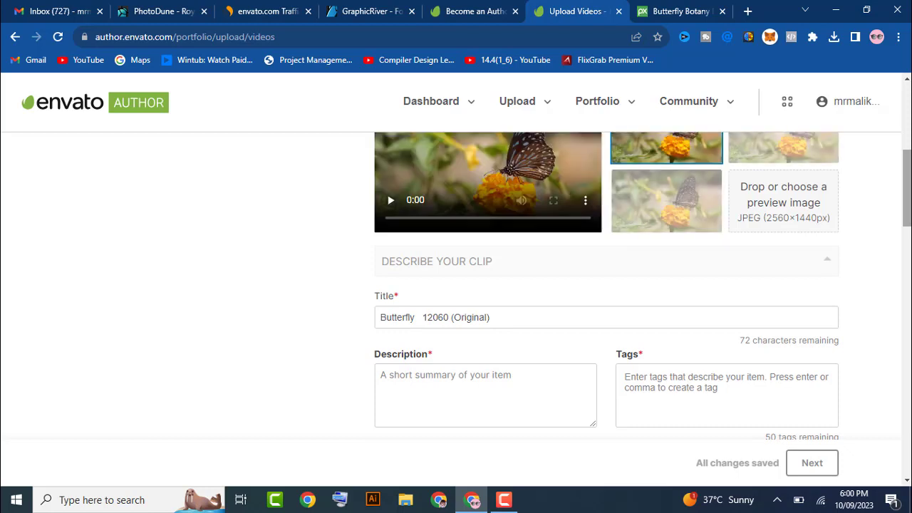
{"action": "scroll", "coordinate": [485, 285], "scroll_direction": "up", "scroll_amount": 2}
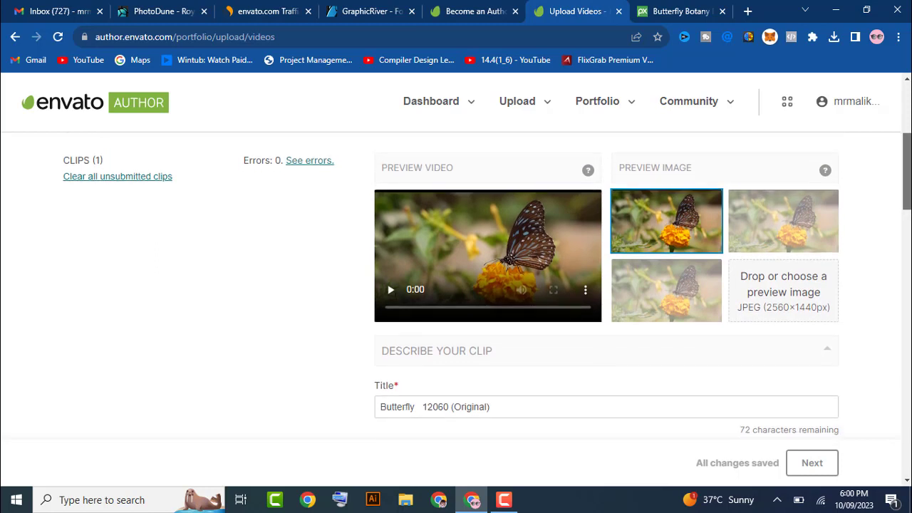
{"action": "scroll", "coordinate": [488, 285], "scroll_direction": "down", "scroll_amount": 1}
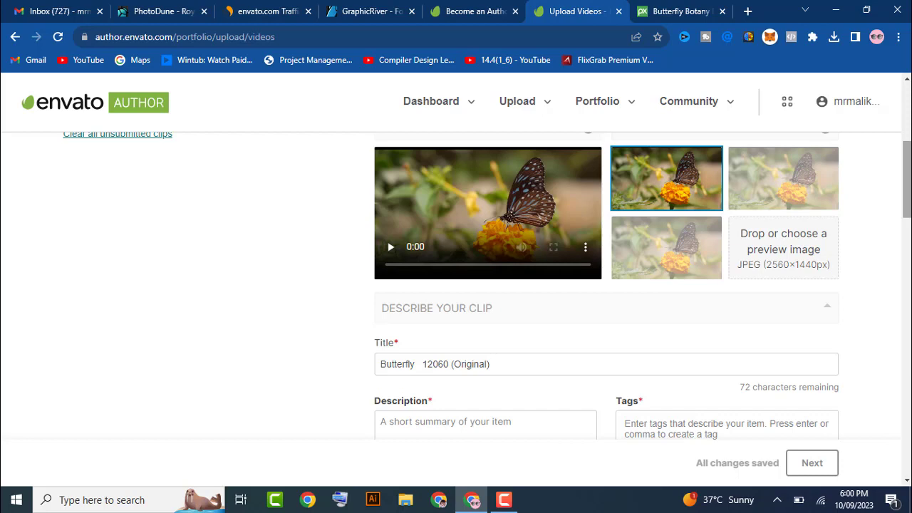
{"action": "scroll", "coordinate": [541, 218], "scroll_direction": "down", "scroll_amount": 2}
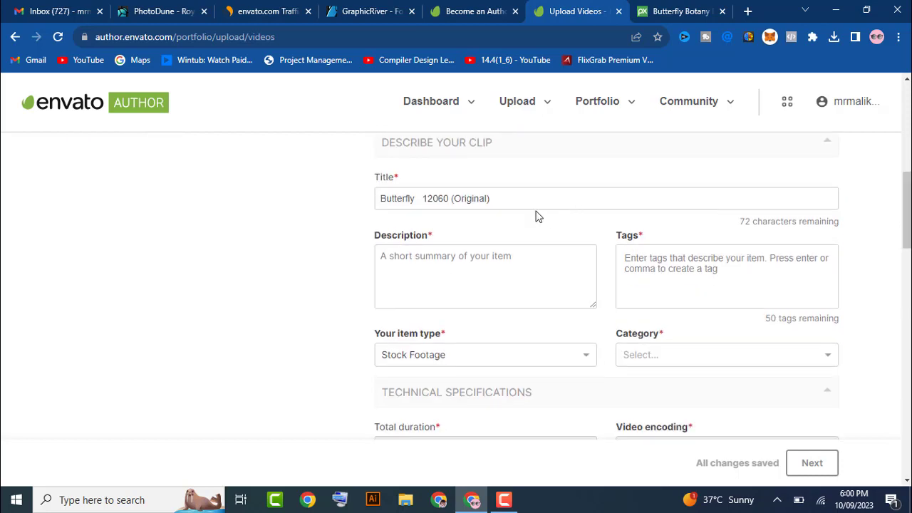
{"action": "left_click", "coordinate": [528, 206]}
{"action": "key", "text": "BackSpace"}
{"action": "key", "text": "BackSpace"}
{"action": "key", "text": "BackSpace"}
{"action": "key", "text": "BackSpace"}
{"action": "key", "text": "BackSpace"}
{"action": "key", "text": "BackSpace"}
{"action": "key", "text": "BackSpace"}
{"action": "key", "text": "BackSpace"}
{"action": "key", "text": "BackSpace"}
{"action": "key", "text": "BackSpace"}
{"action": "key", "text": "BackSpace"}
{"action": "key", "text": "BackSpace"}
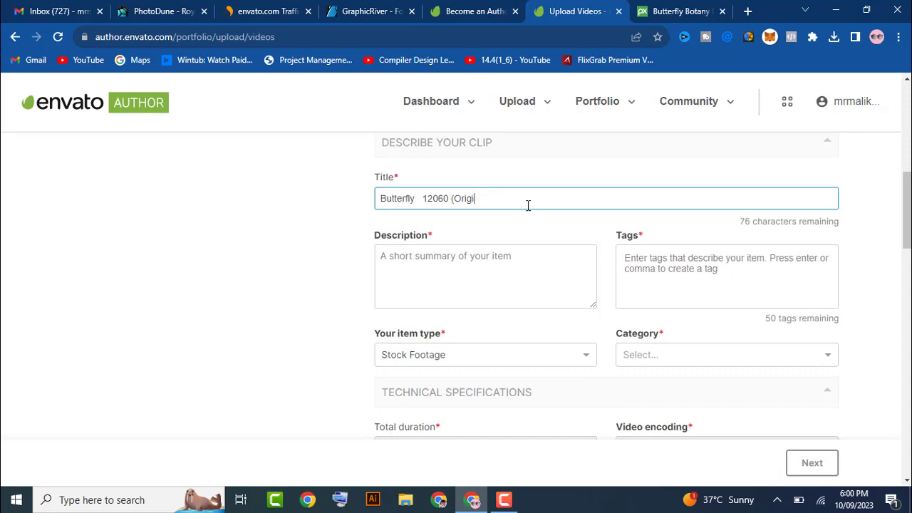
{"action": "key", "text": "BackSpace"}
{"action": "key", "text": "BackSpace"}
{"action": "key", "text": "BackSpace"}
{"action": "key", "text": "BackSpace"}
{"action": "type", "text": "na"}
{"action": "type", "text": "t"}
{"action": "key", "text": "BackSpace"}
{"action": "key", "text": "BackSpace"}
{"action": "key", "text": "BackSpace"}
{"action": "key", "text": "BackSpace"}
{"action": "left_click", "coordinate": [487, 269]}
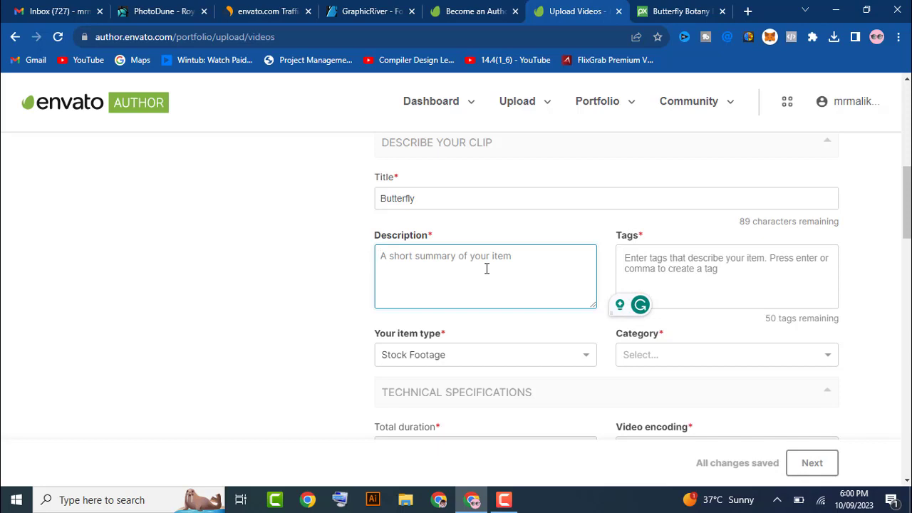
Copy the word Butterfly from the clip's title and add it as a tag
{"action": "left_click", "coordinate": [684, 278]}
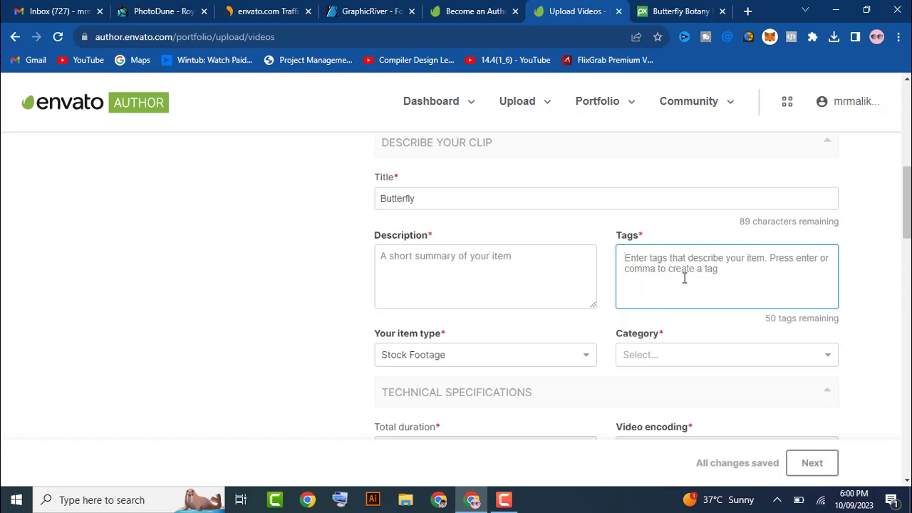
{"action": "left_click", "coordinate": [450, 202]}
{"action": "double_click", "coordinate": [451, 202]}
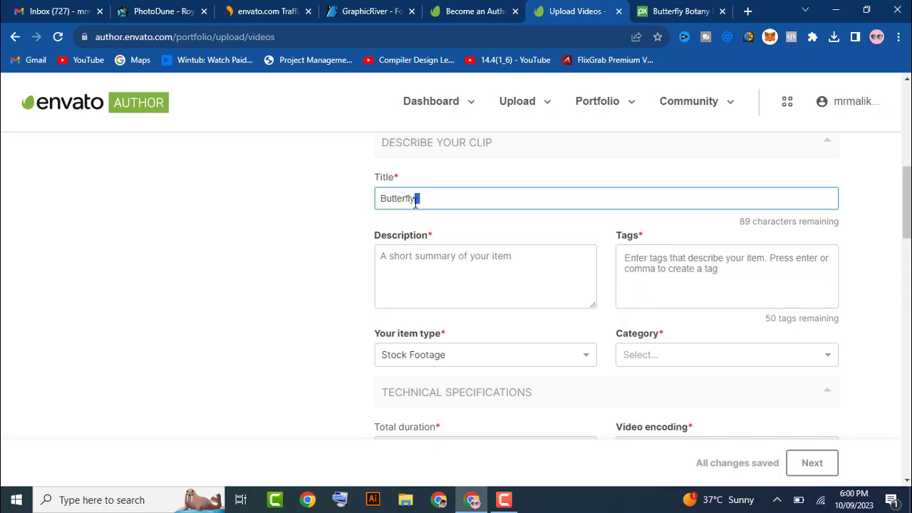
{"action": "left_click_drag", "start_coordinate": [418, 201], "coordinate": [378, 199]}
{"action": "key", "text": "ctrl+c"}
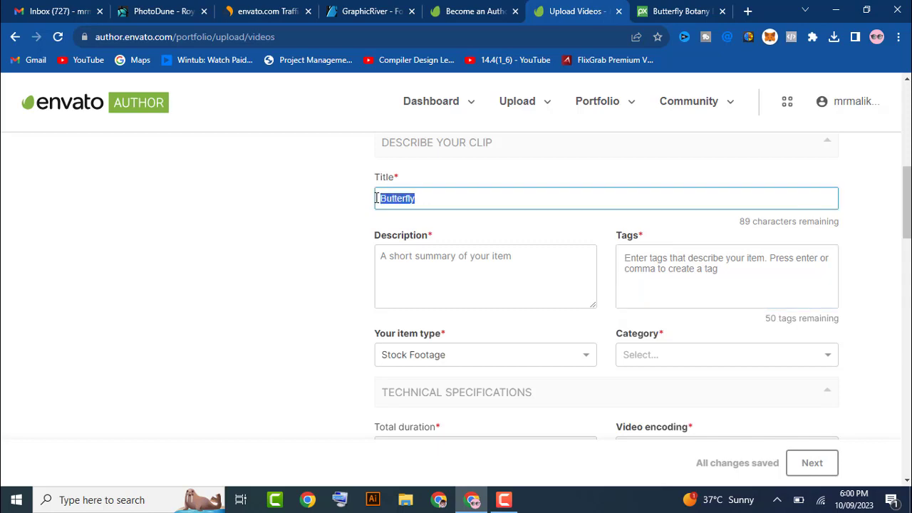
{"action": "left_click", "coordinate": [662, 261]}
{"action": "key", "text": "ctrl+v"}
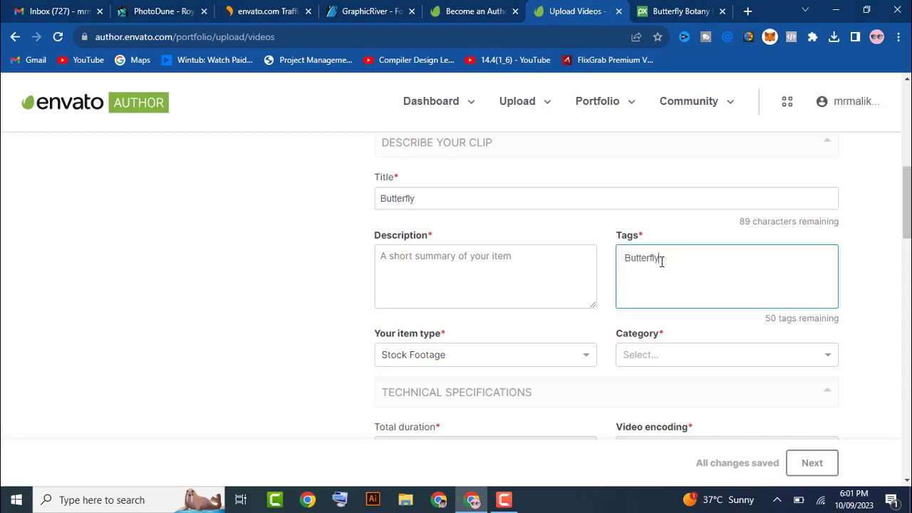
{"action": "key", "text": "Return"}
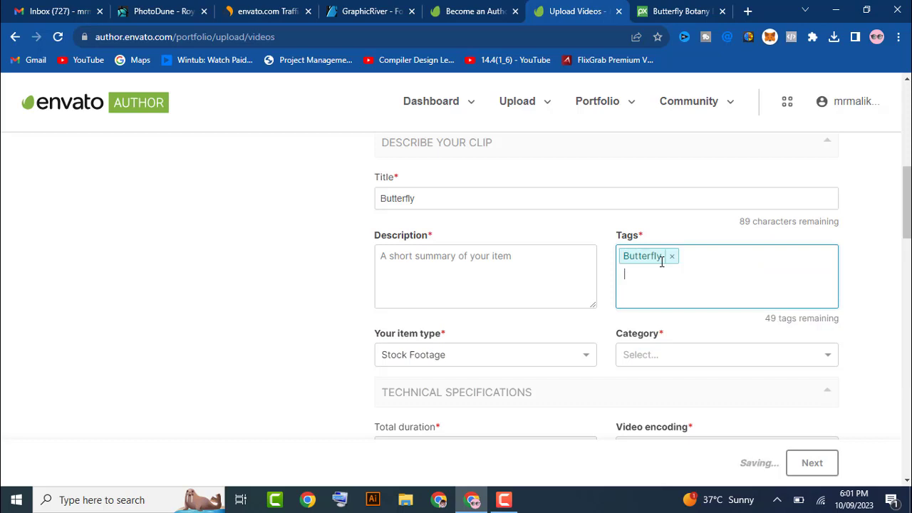
Add the tags nature and hd nature to the butterfly clip
{"action": "type", "text": "nature"}
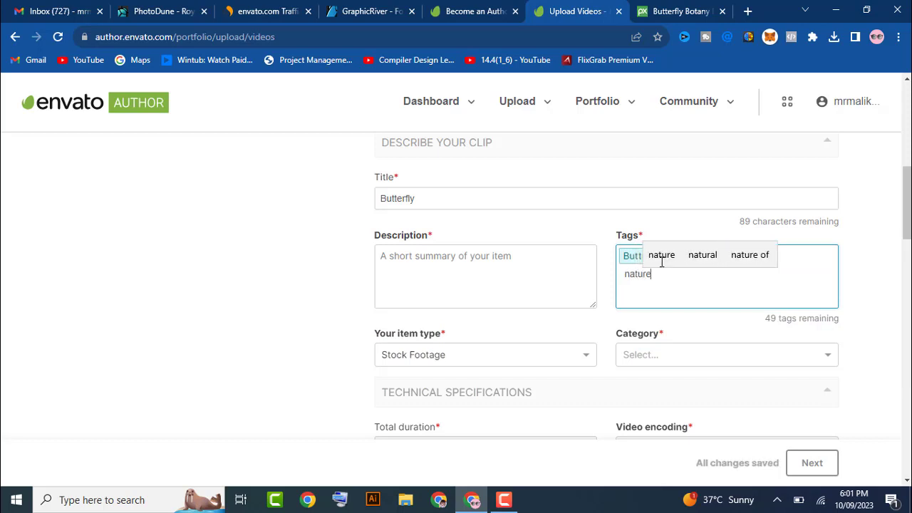
{"action": "key", "text": "Return"}
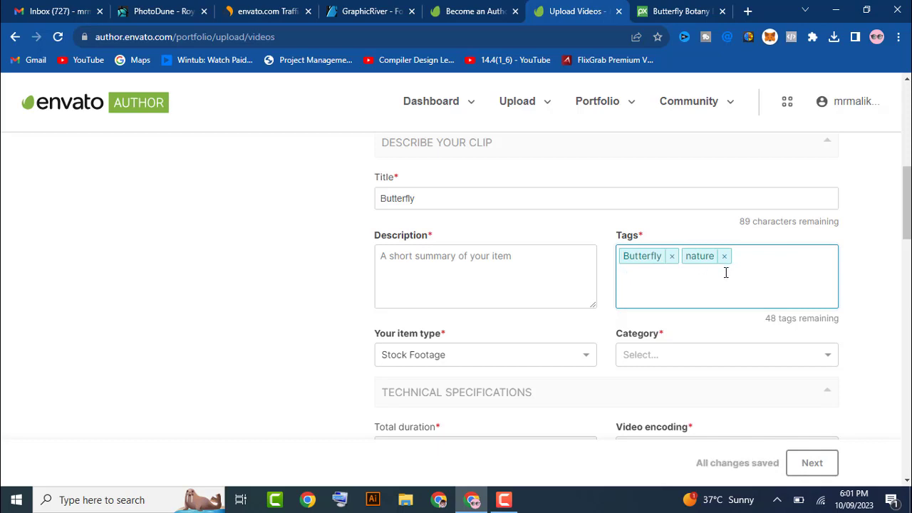
{"action": "type", "text": "hd natur"}
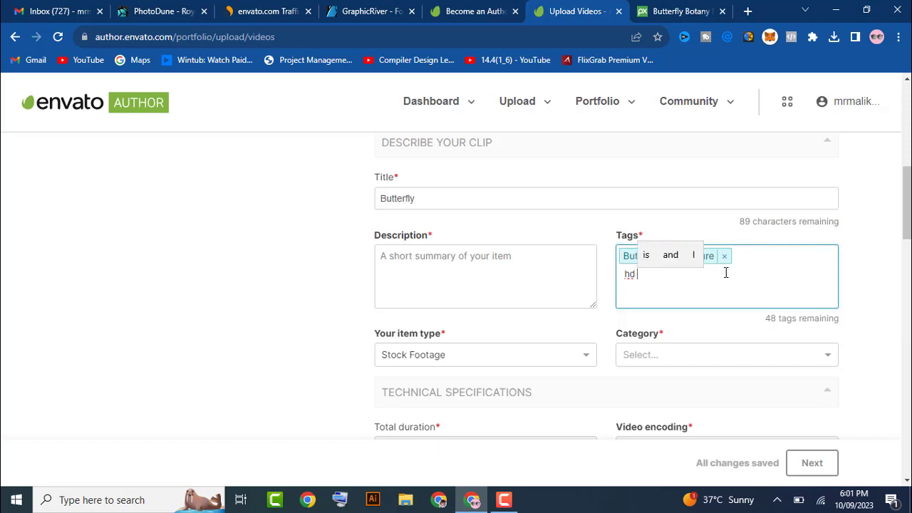
{"action": "type", "text": "e"}
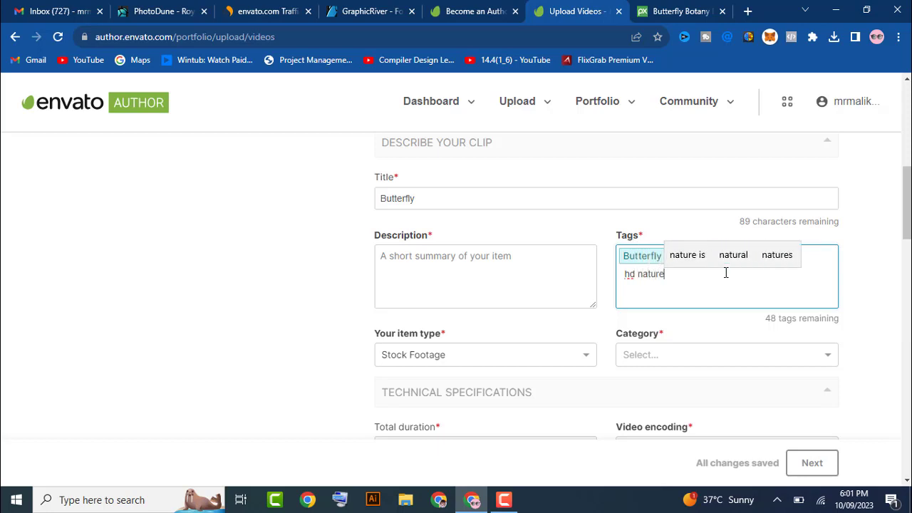
{"action": "key", "text": "Return"}
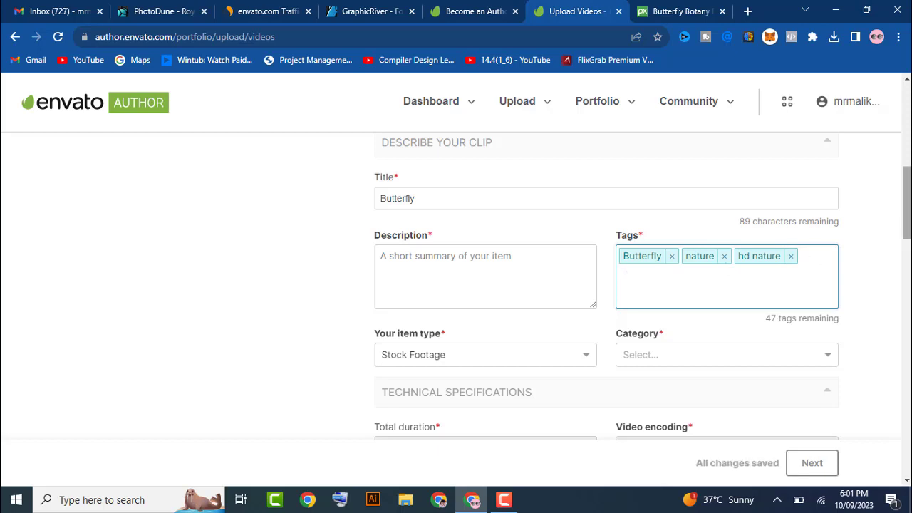
Change the clip's item type to Motion Graphics and set its category to Nature
{"action": "scroll", "coordinate": [699, 266], "scroll_direction": "down", "scroll_amount": 2}
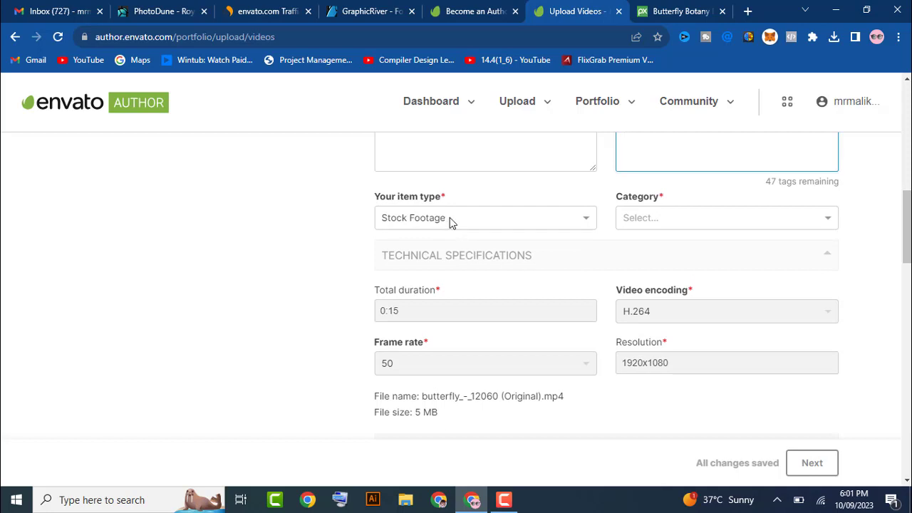
{"action": "left_click", "coordinate": [500, 220]}
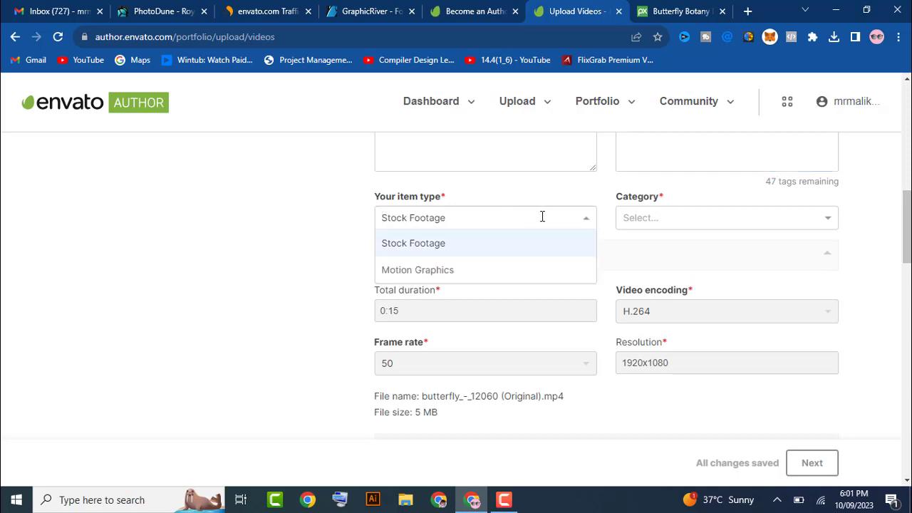
{"action": "left_click", "coordinate": [418, 278]}
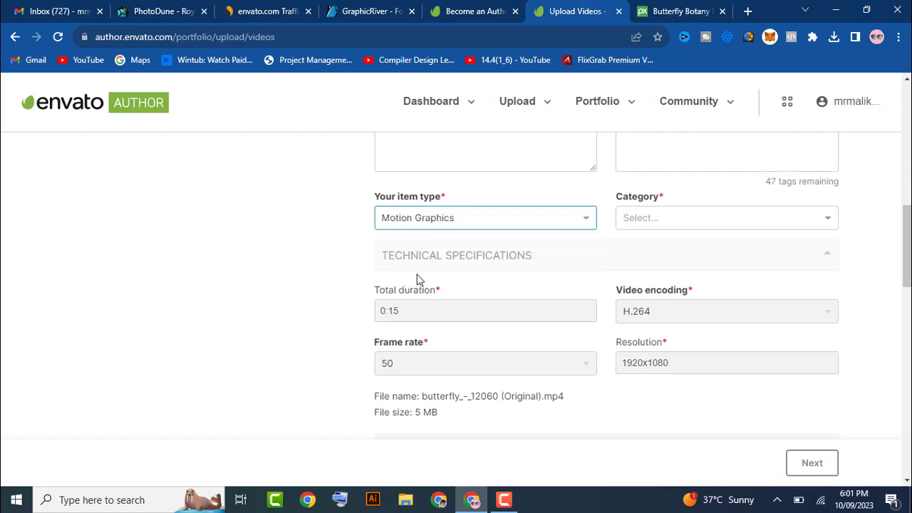
{"action": "left_click", "coordinate": [691, 221]}
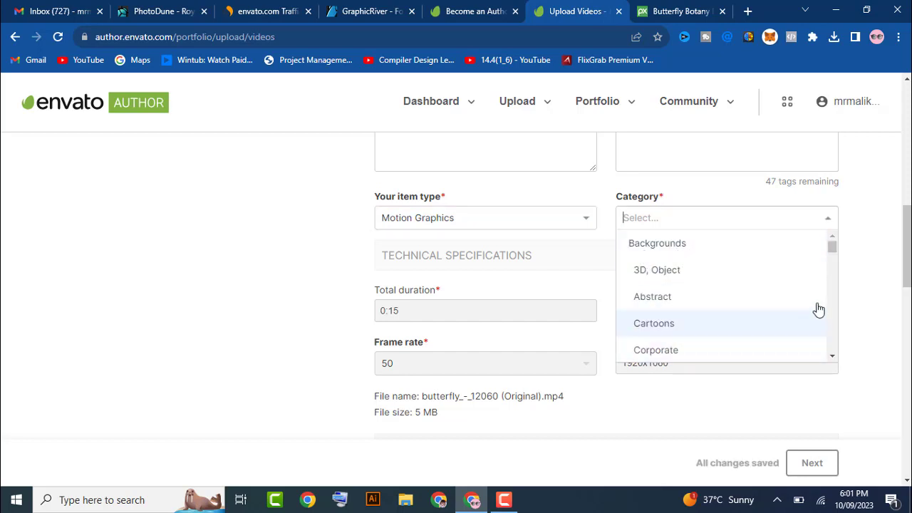
{"action": "left_click_drag", "start_coordinate": [834, 249], "coordinate": [834, 262]}
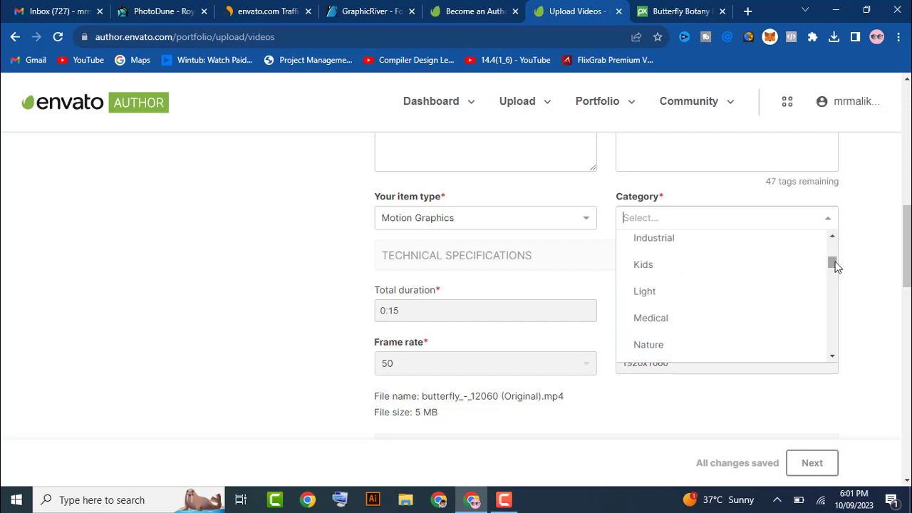
{"action": "left_click", "coordinate": [664, 349]}
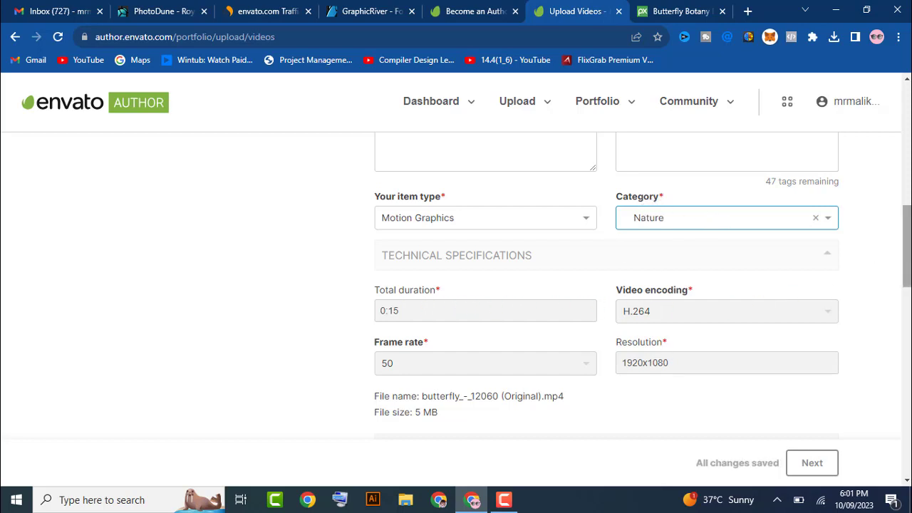
Set the item price to $5 for the single license and $10 for the multi-use license
{"action": "left_click_drag", "start_coordinate": [907, 246], "coordinate": [907, 280]}
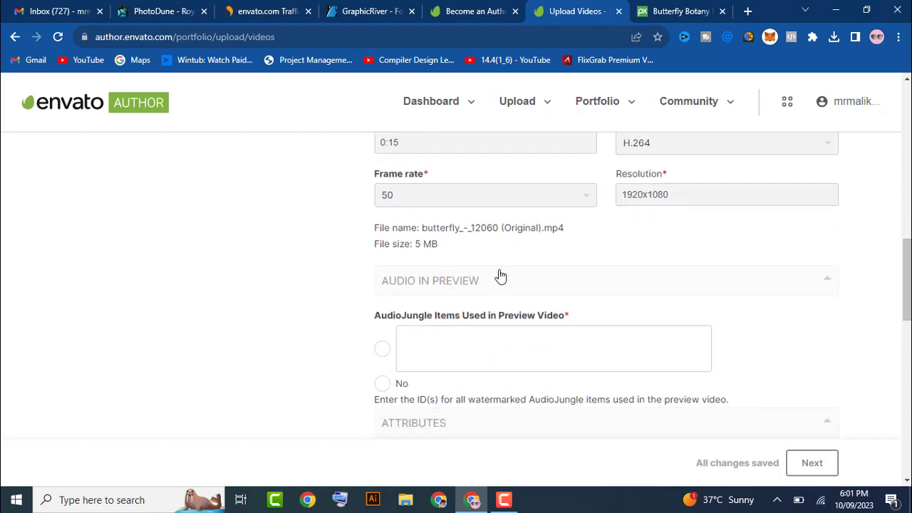
{"action": "left_click_drag", "start_coordinate": [908, 271], "coordinate": [908, 287]}
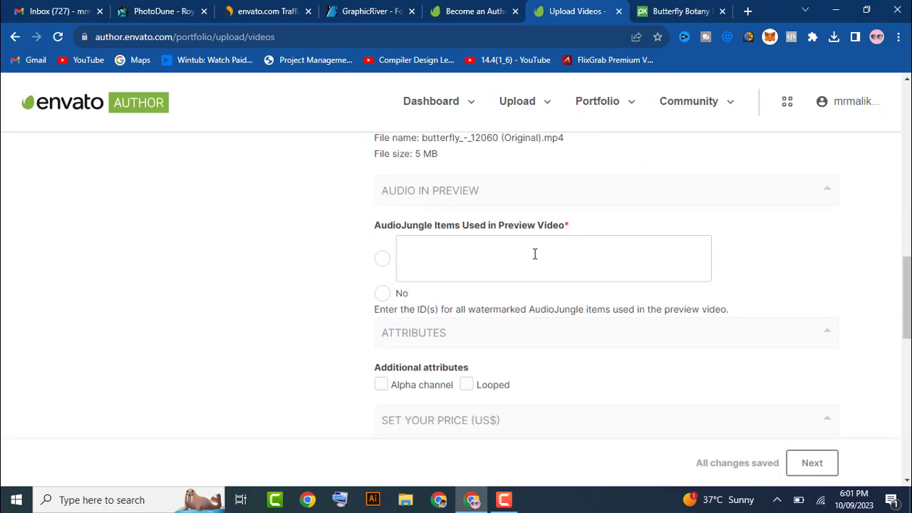
{"action": "left_click_drag", "start_coordinate": [908, 279], "coordinate": [908, 286]}
{"action": "left_click", "coordinate": [536, 210]}
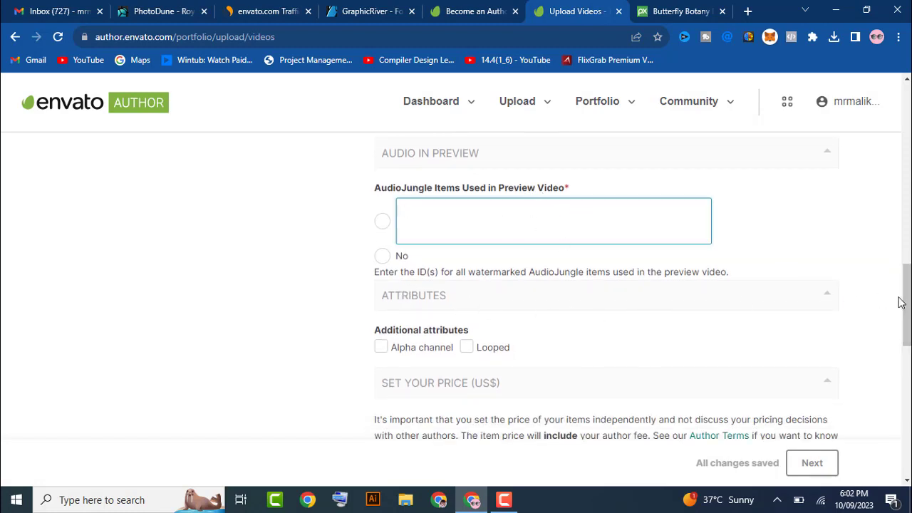
{"action": "left_click_drag", "start_coordinate": [907, 303], "coordinate": [907, 341]}
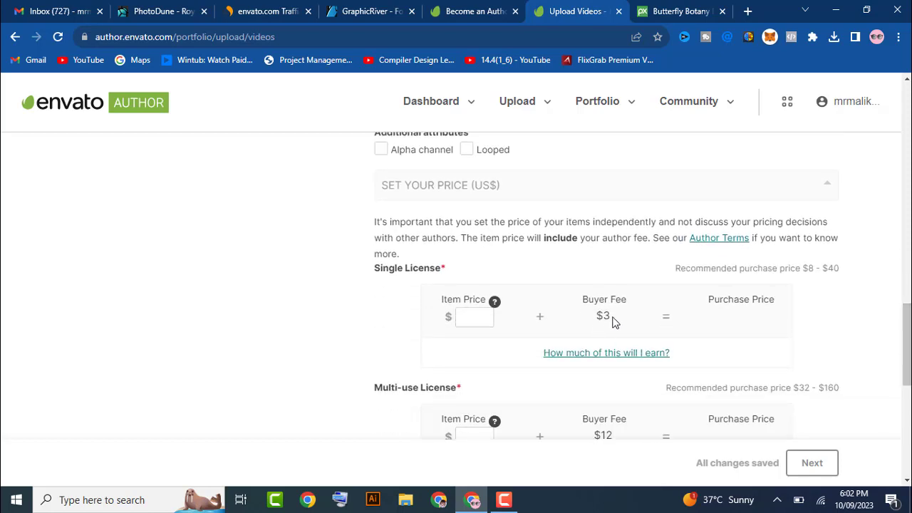
{"action": "left_click", "coordinate": [460, 317]}
{"action": "type", "text": "5"}
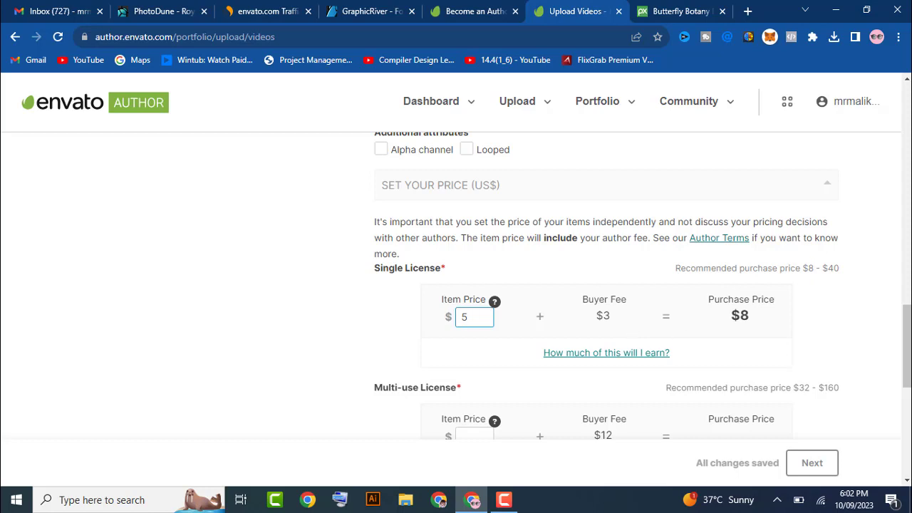
{"action": "scroll", "coordinate": [625, 330], "scroll_direction": "down", "scroll_amount": 2}
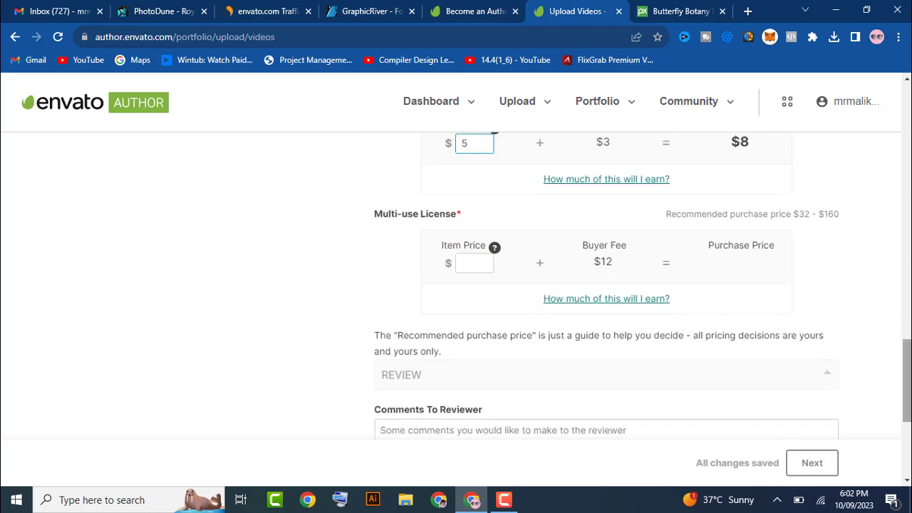
{"action": "left_click", "coordinate": [463, 265]}
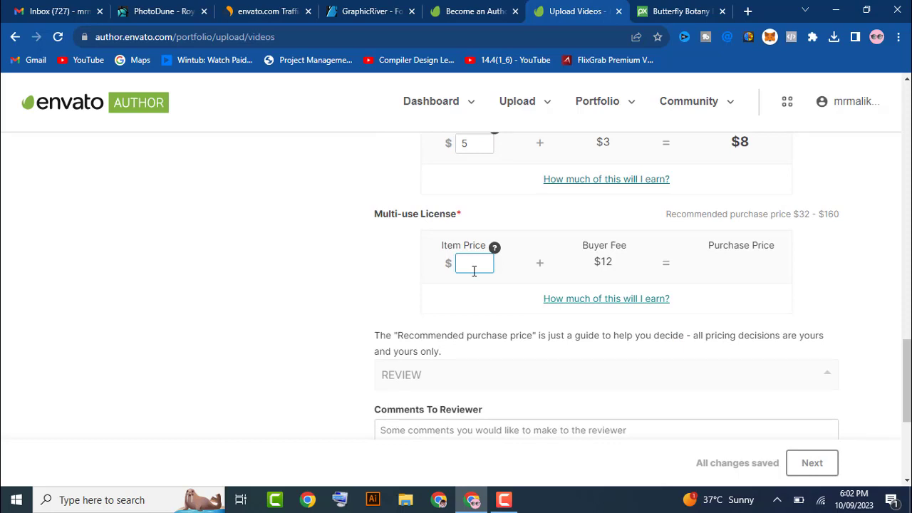
{"action": "type", "text": "10"}
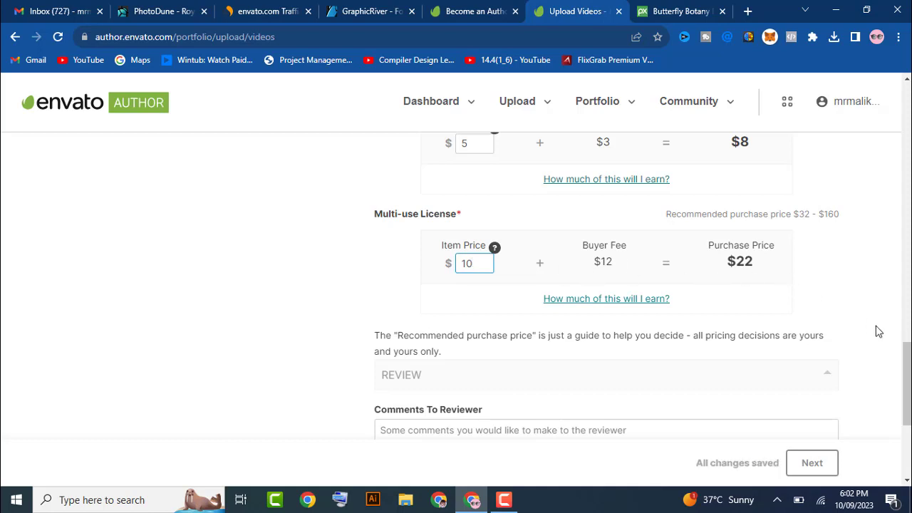
Check the review section and the clip's listed issues, and return to the description field
{"action": "scroll", "coordinate": [606, 285], "scroll_direction": "down", "scroll_amount": 1}
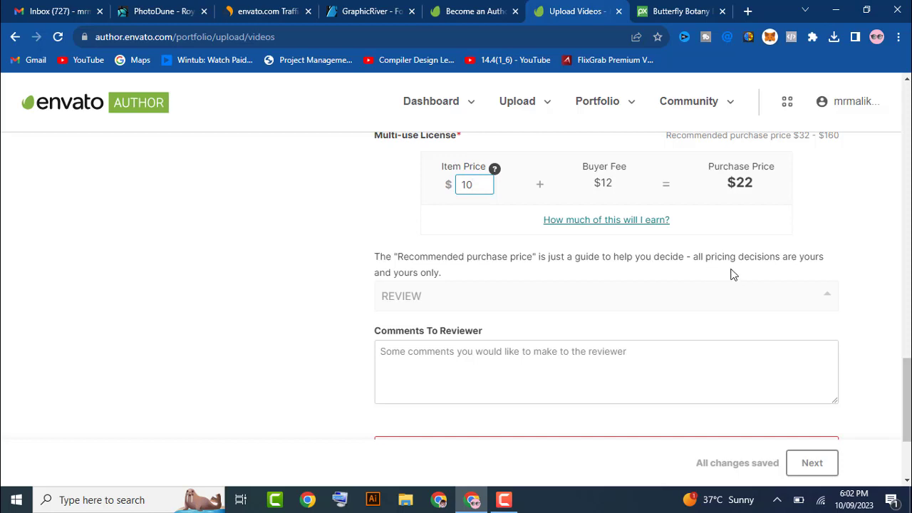
{"action": "left_click", "coordinate": [434, 297]}
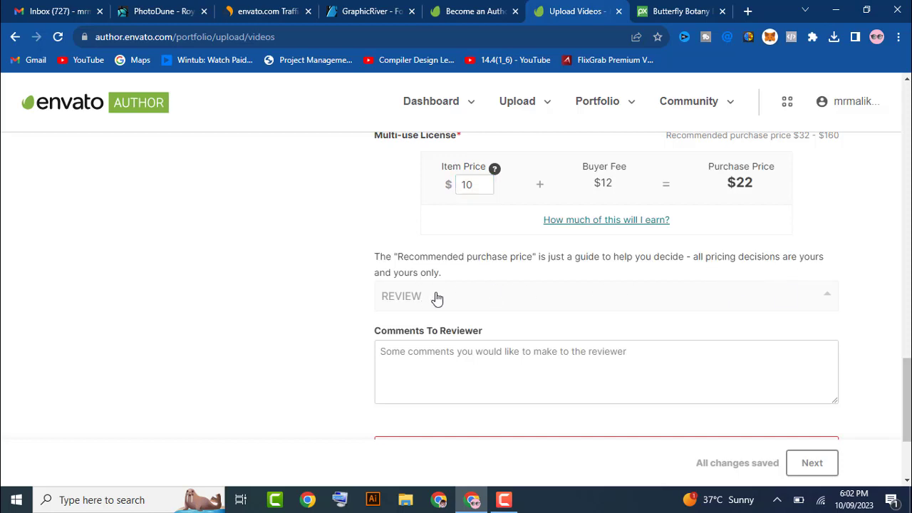
{"action": "left_click", "coordinate": [475, 298]}
{"action": "scroll", "coordinate": [907, 399], "scroll_direction": "down", "scroll_amount": 3}
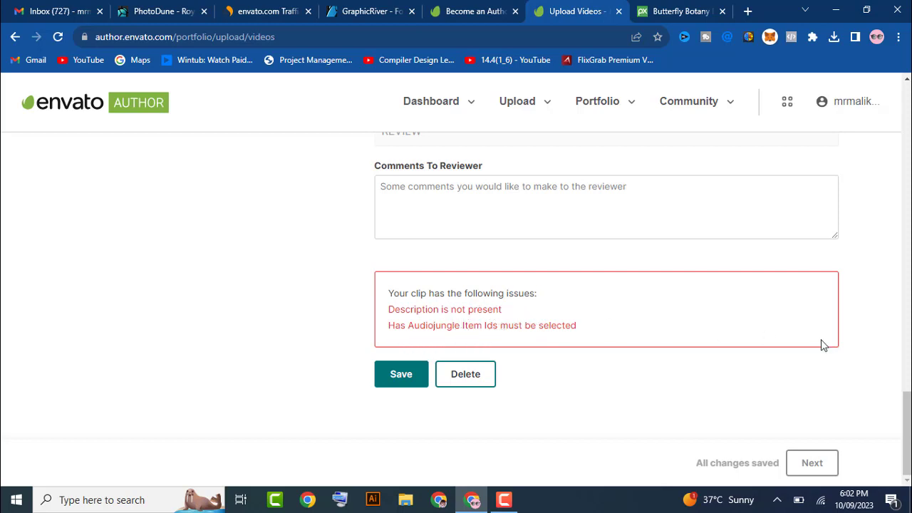
{"action": "left_click_drag", "start_coordinate": [907, 434], "coordinate": [907, 236]}
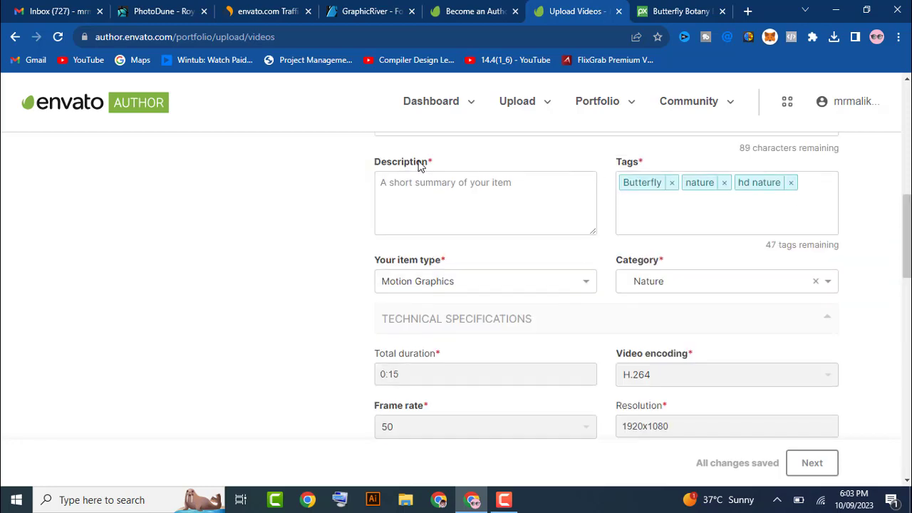
{"action": "left_click", "coordinate": [484, 190]}
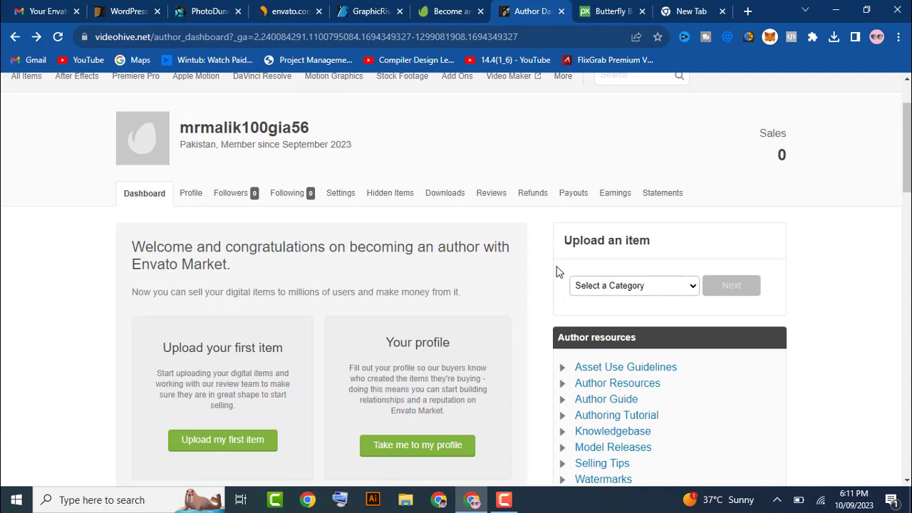
View the earnings page of the VideoHive author account, including the monthly sales earnings and balance
{"action": "left_click", "coordinate": [611, 201]}
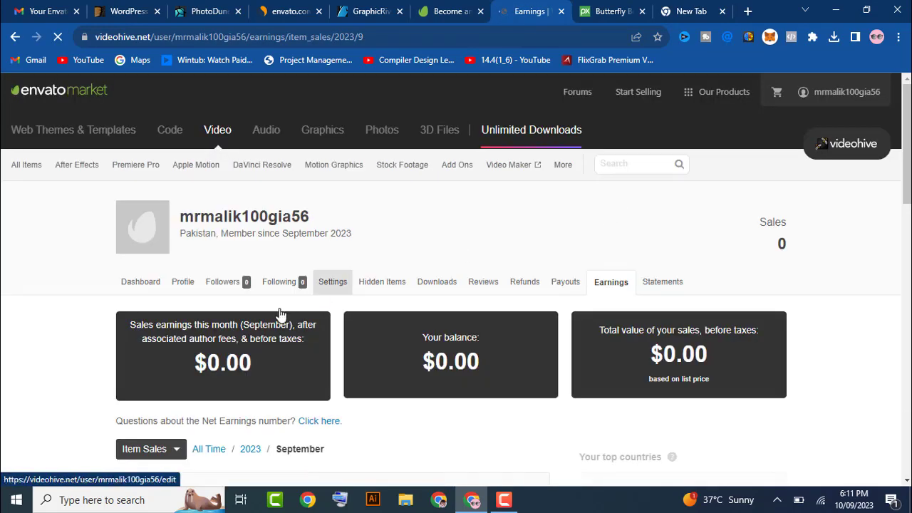
{"action": "scroll", "coordinate": [540, 340], "scroll_direction": "down", "scroll_amount": 1}
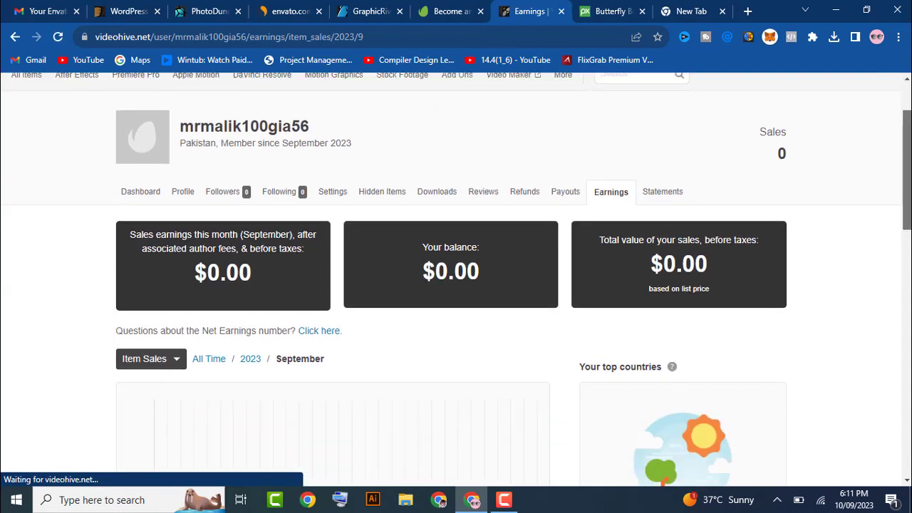
{"action": "scroll", "coordinate": [456, 286], "scroll_direction": "down", "scroll_amount": 1}
{"action": "mouse_move", "coordinate": [906, 209]}
{"action": "left_mouse_down"}
{"action": "mouse_move", "coordinate": [906, 272]}
{"action": "mouse_move", "coordinate": [899, 198]}
{"action": "left_mouse_up"}
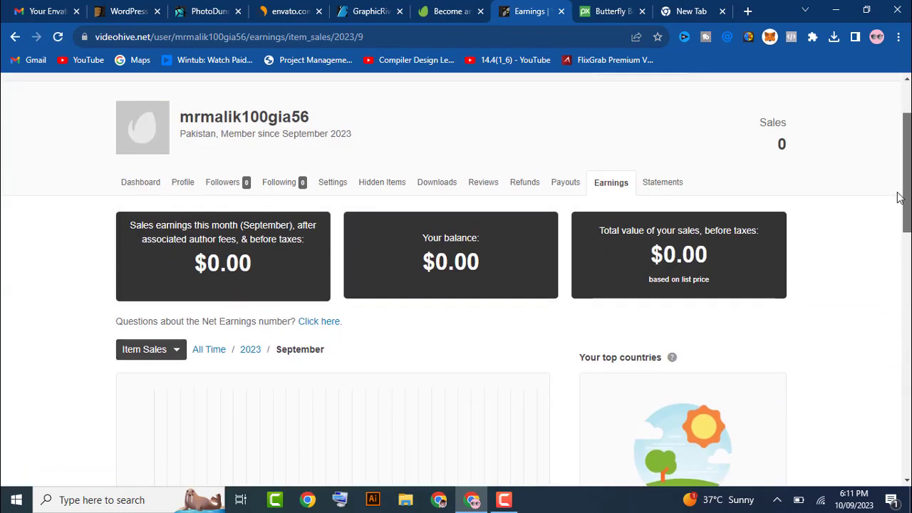
{"action": "scroll", "coordinate": [900, 198], "scroll_direction": "up", "scroll_amount": 1}
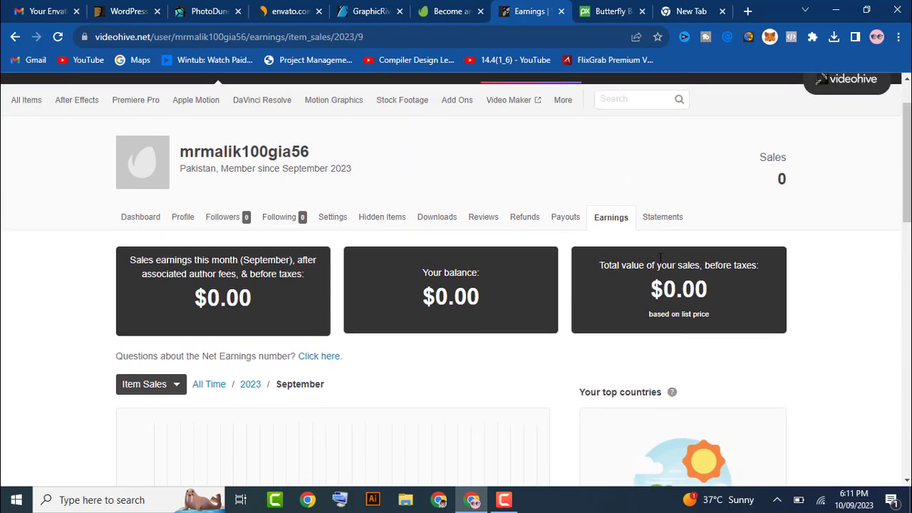
Start setting up a payout account from the author's payouts page and select Payoneer as the payment method
{"action": "left_click", "coordinate": [554, 226]}
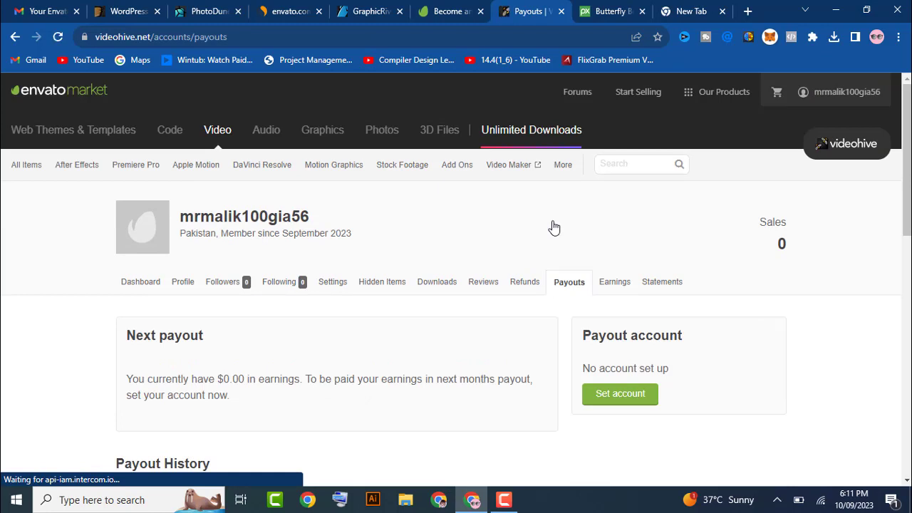
{"action": "scroll", "coordinate": [907, 179], "scroll_direction": "down", "scroll_amount": 2}
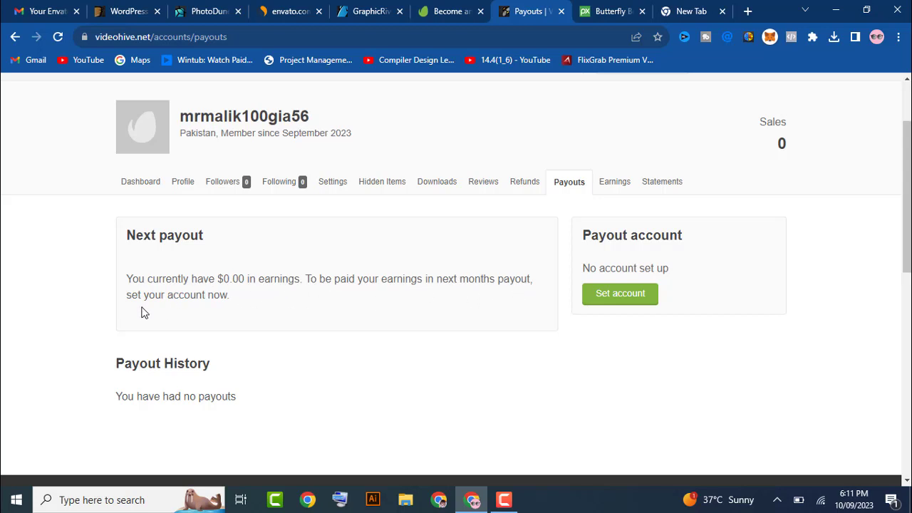
{"action": "left_click", "coordinate": [622, 301]}
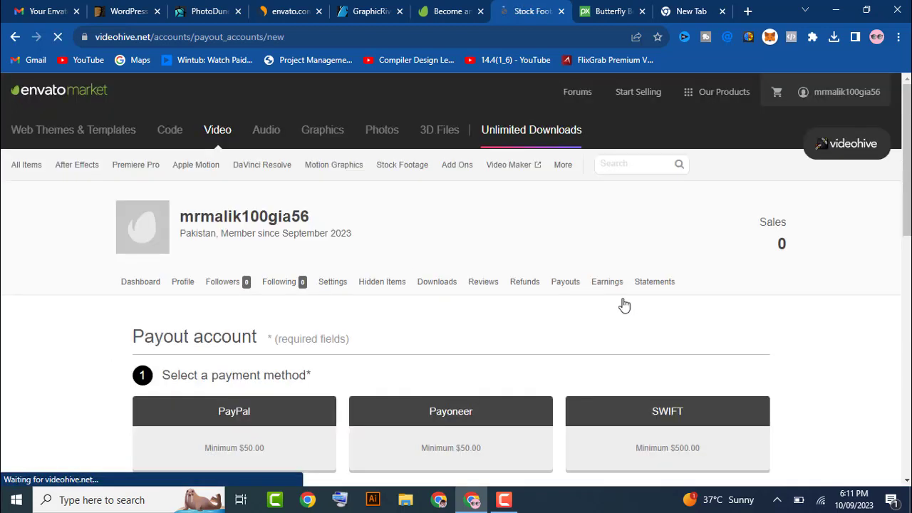
{"action": "scroll", "coordinate": [906, 228], "scroll_direction": "down", "scroll_amount": 2}
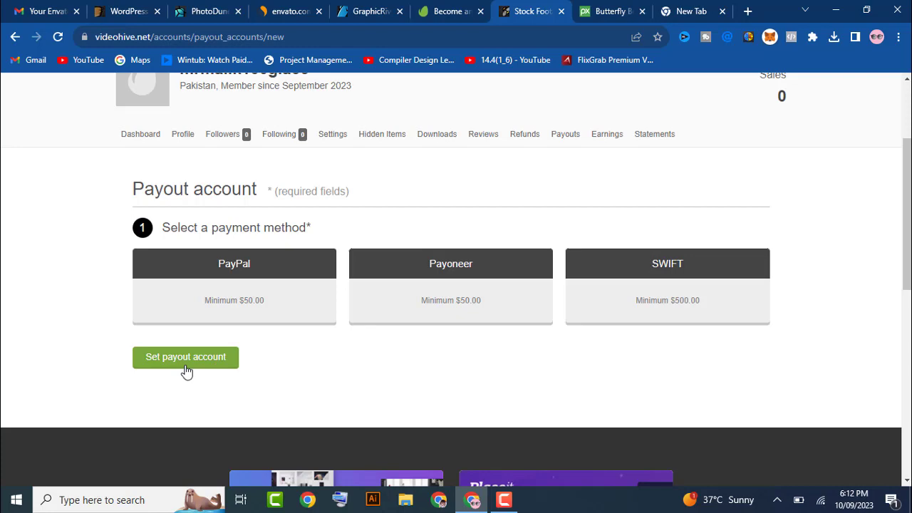
{"action": "left_click", "coordinate": [422, 288]}
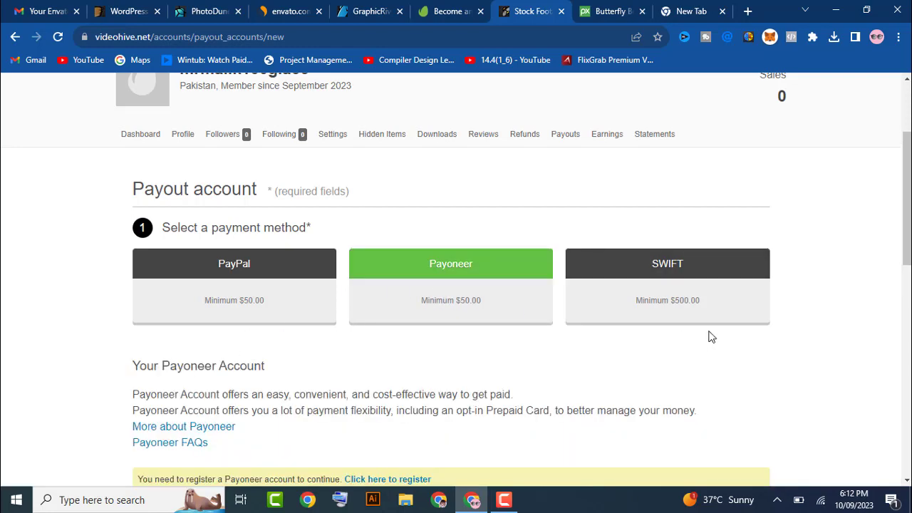
{"action": "scroll", "coordinate": [492, 326], "scroll_direction": "down", "scroll_amount": 2}
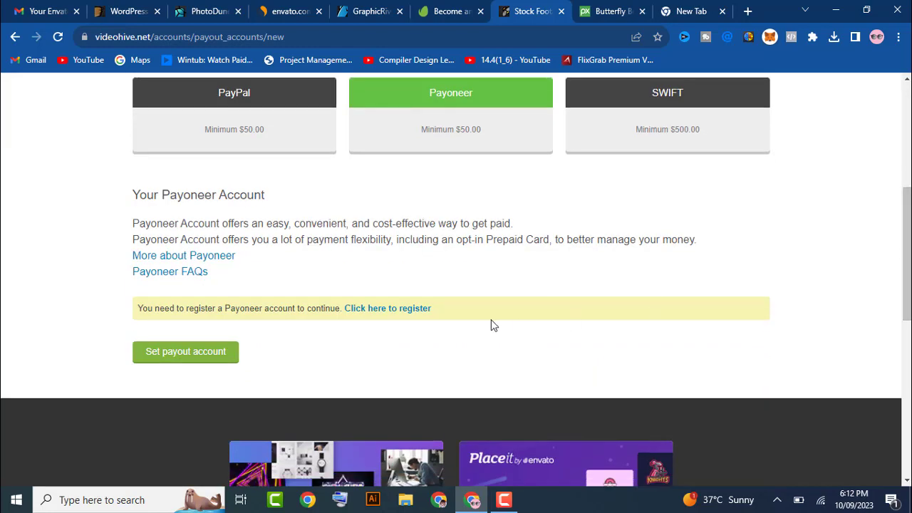